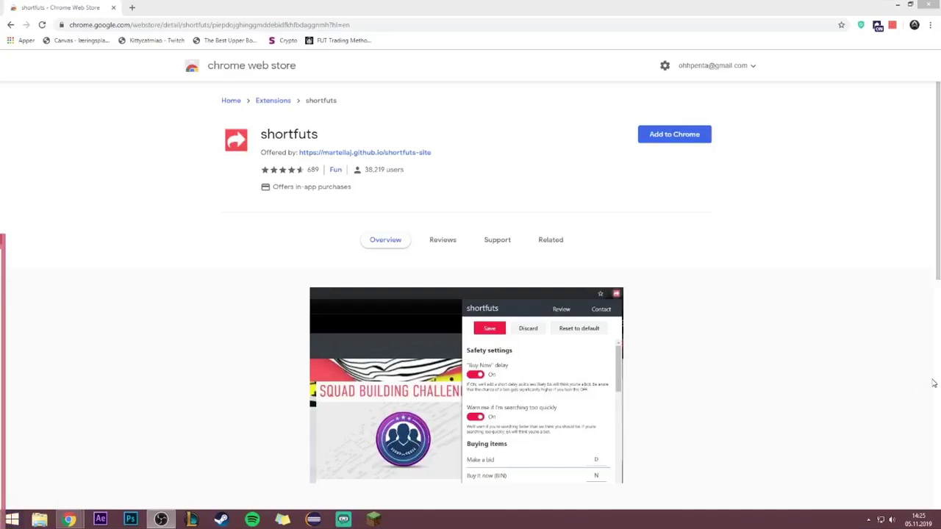
# Install shortfuts from its Chrome Web Store page and accept the permission prompt
pyautogui.click(678, 139)
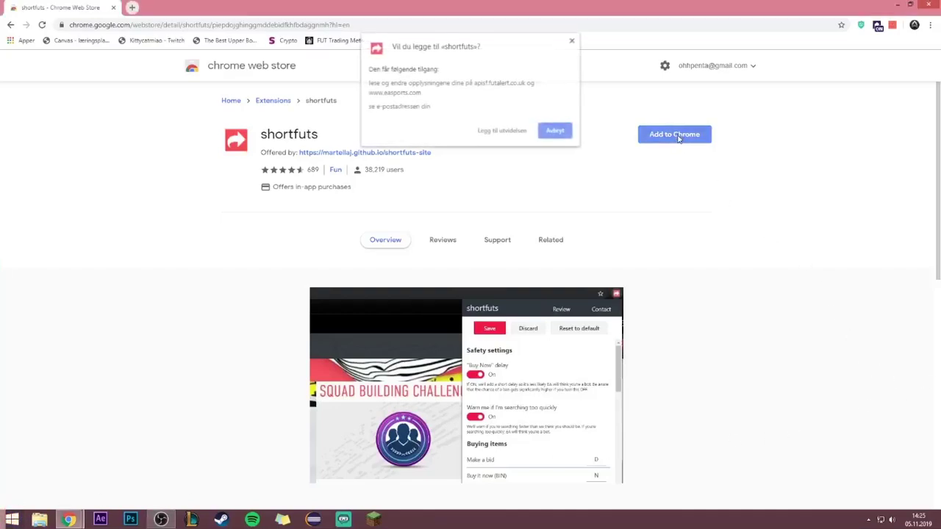
pyautogui.click(501, 135)
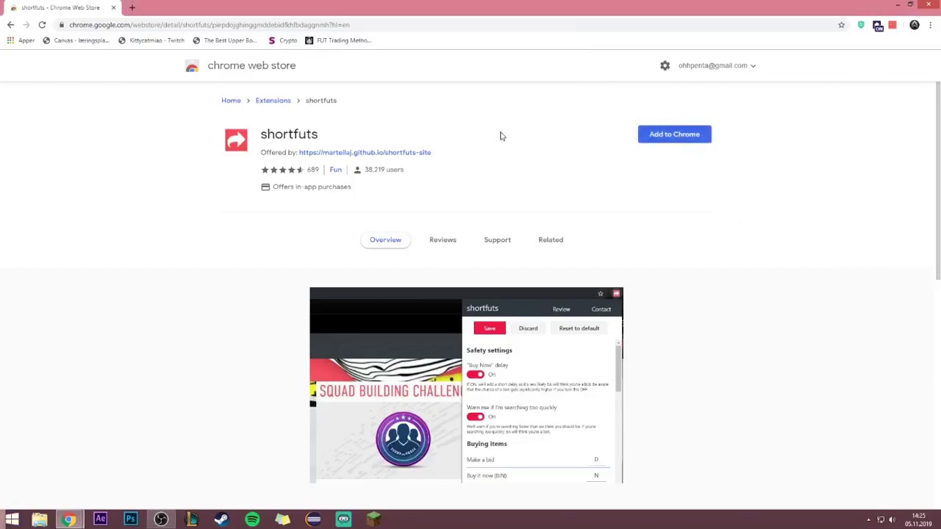
# Load the EA FUT 20 web app from the 'ea' address suggestion and dismiss the shortfuts notice
pyautogui.click(140, 24)
pyautogui.write('ea')
pyautogui.press('Return')
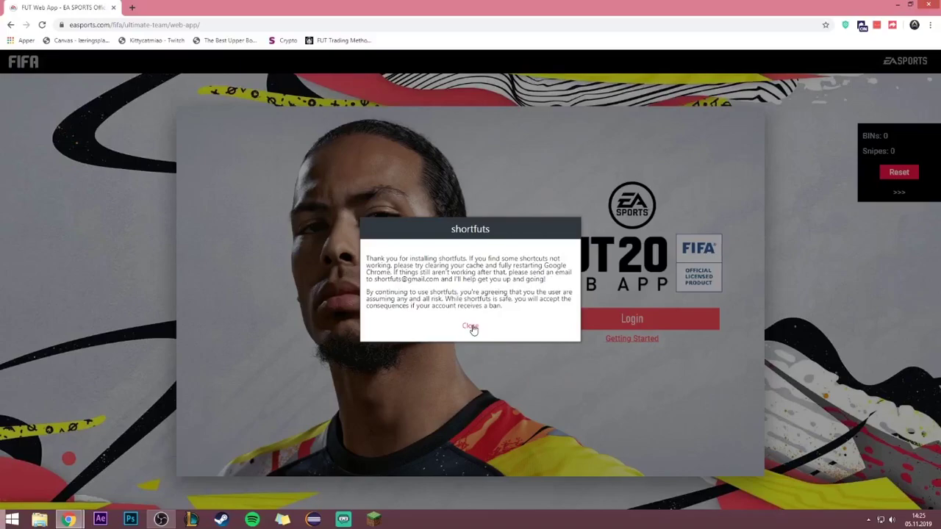
pyautogui.click(471, 327)
# Log in to the FUT 20 web app and close the shortfuts premium notice
pyautogui.click(581, 319)
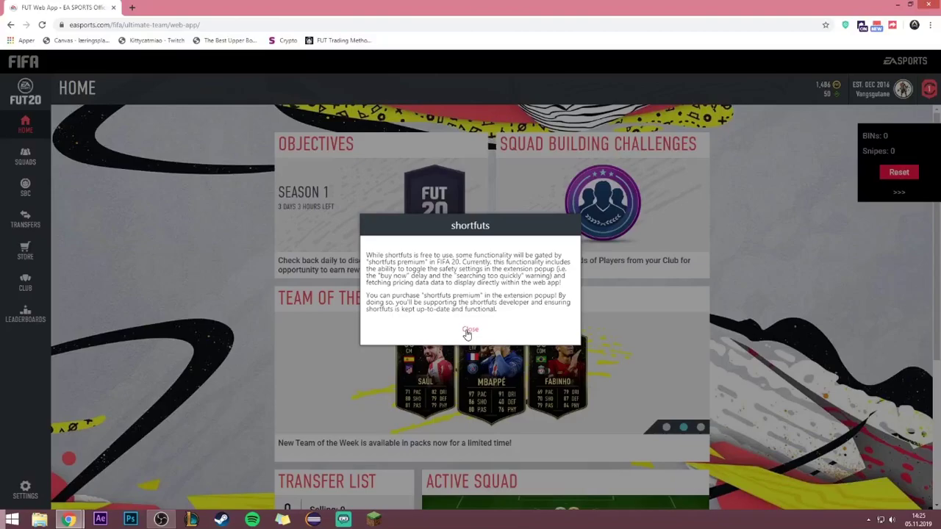
pyautogui.click(468, 330)
# Review the shortfuts safety settings from the toolbar popup, then return to its main menu
pyautogui.click(891, 24)
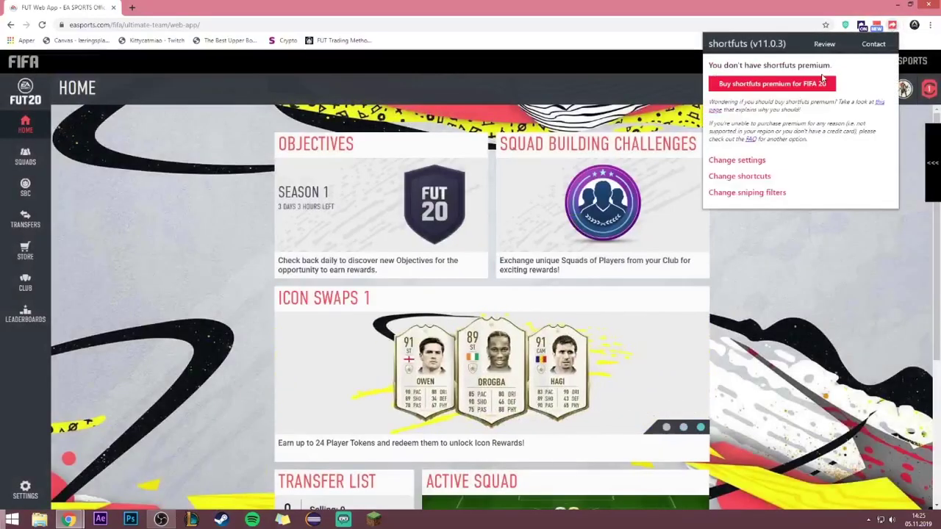
pyautogui.click(737, 160)
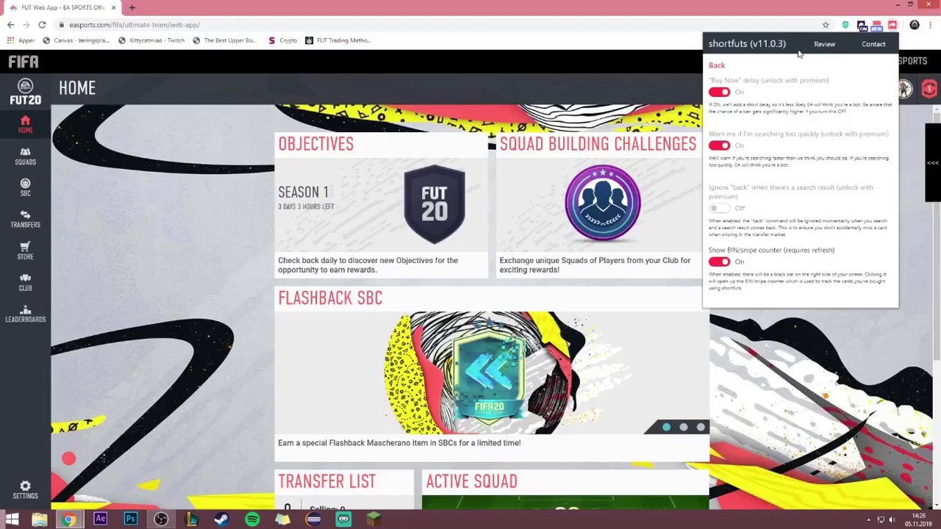
pyautogui.click(714, 66)
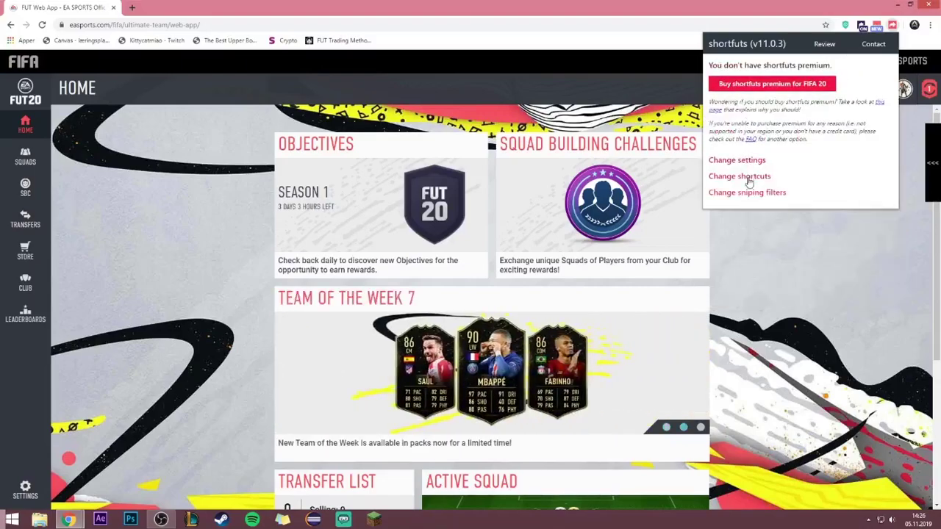
# Browse the shortfuts shortcut list, checking Search on P and bid keys I, O, J, K
pyautogui.click(744, 177)
pyautogui.scroll(-1, 852, 122)
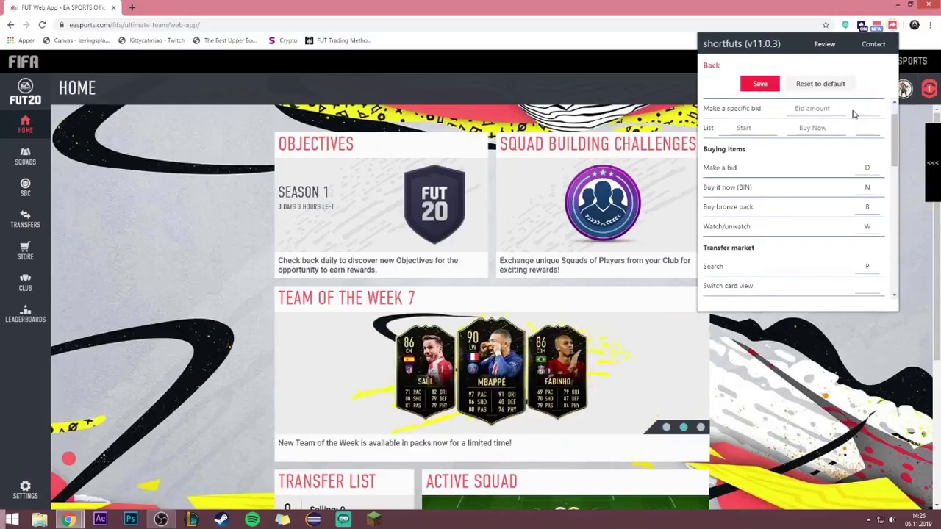
pyautogui.scroll(-1, 849, 144)
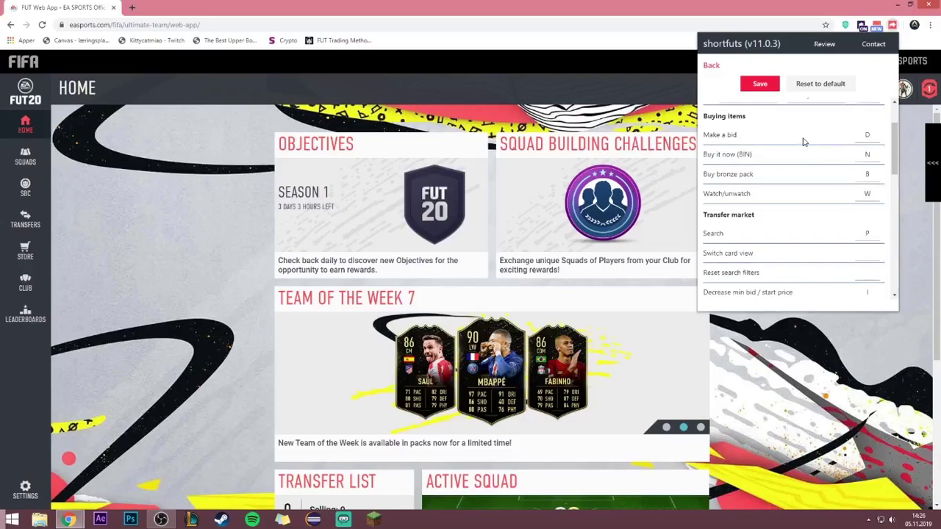
pyautogui.click(863, 138)
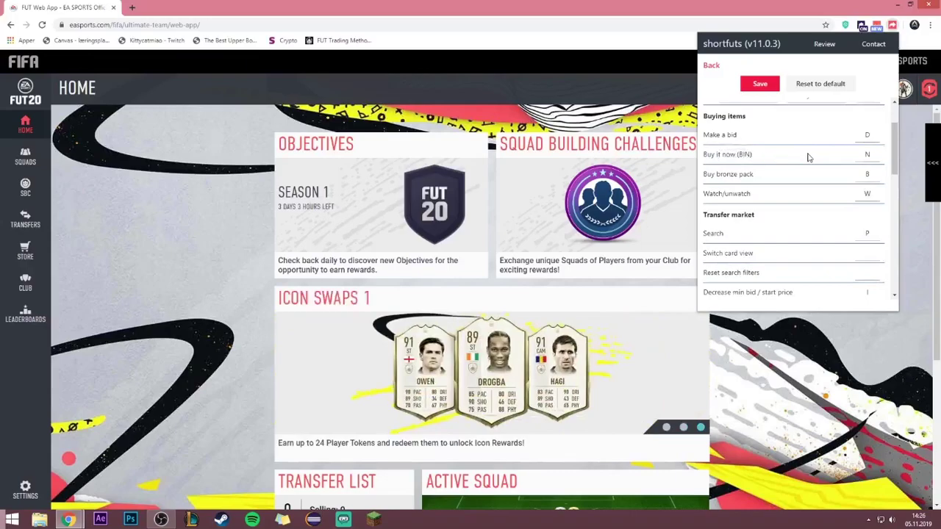
pyautogui.scroll(-1, 857, 155)
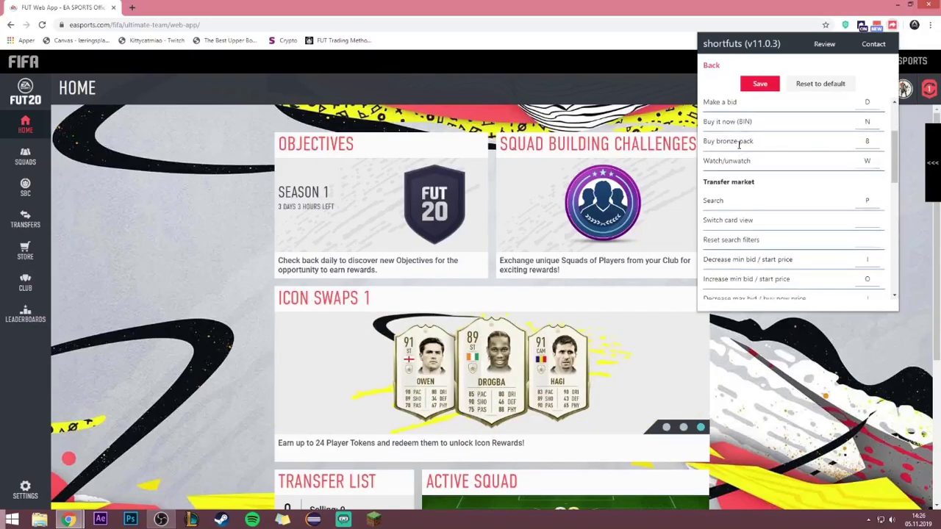
pyautogui.scroll(-1, 756, 147)
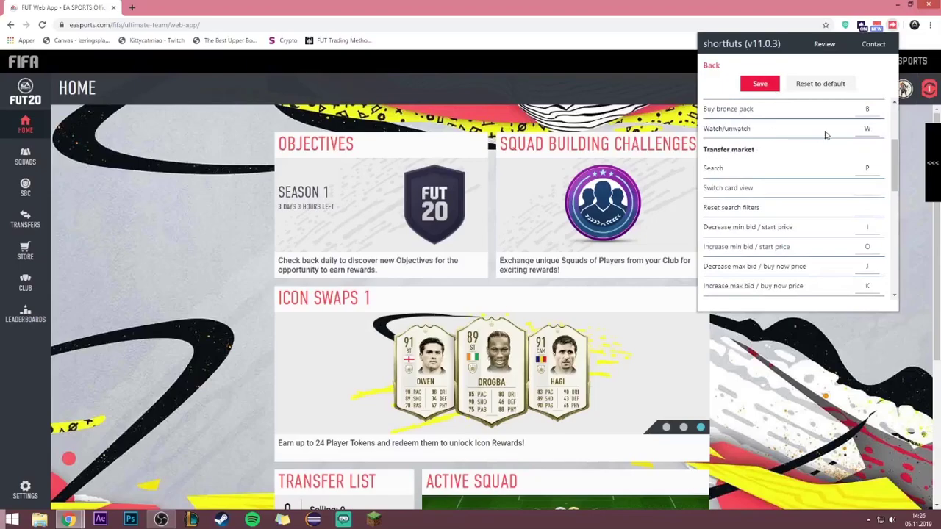
pyautogui.scroll(-1, 856, 134)
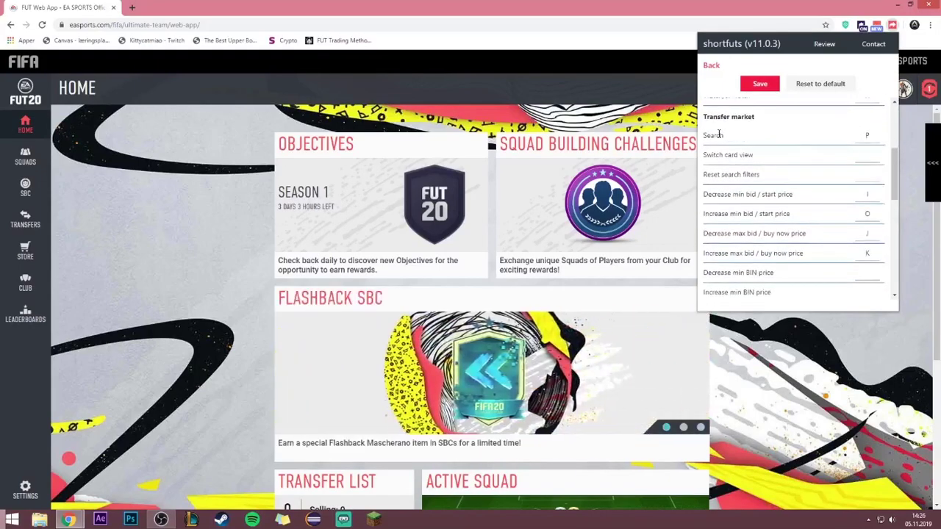
pyautogui.scroll(-1, 719, 134)
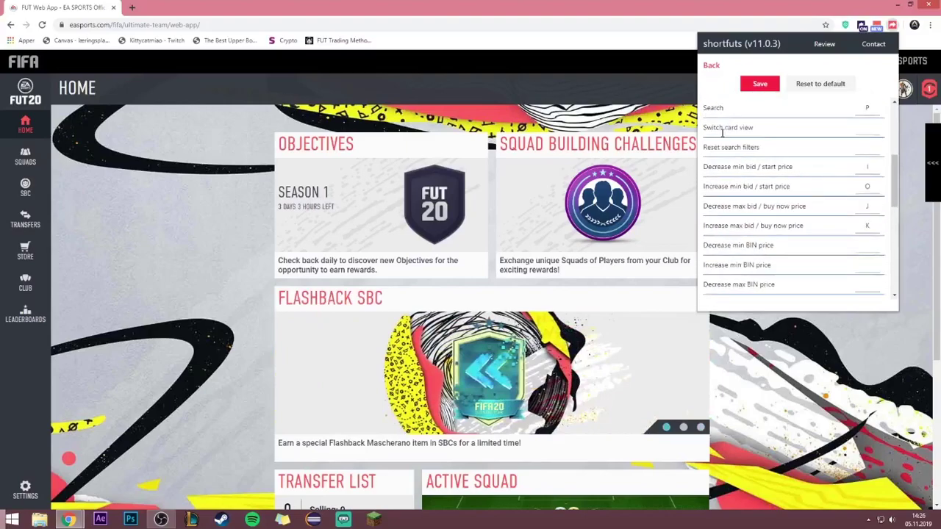
pyautogui.scroll(1, 722, 133)
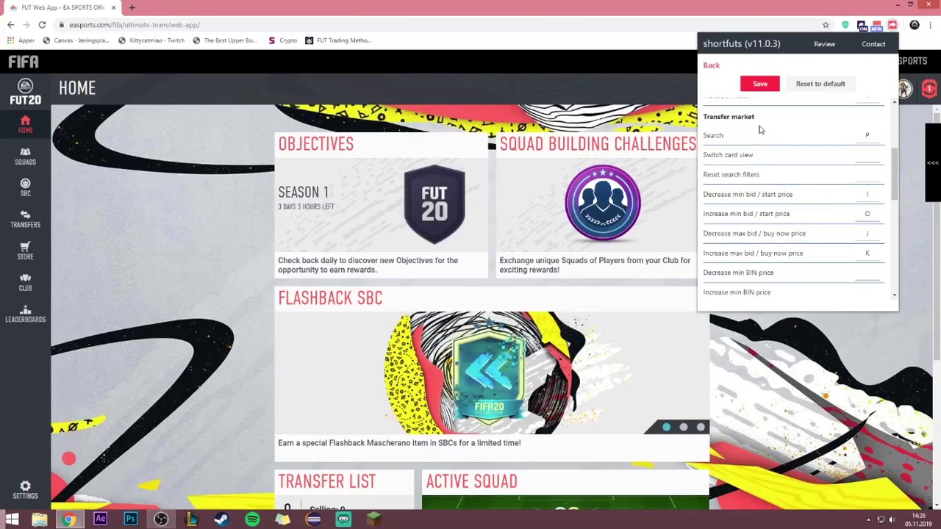
pyautogui.scroll(-1, 760, 129)
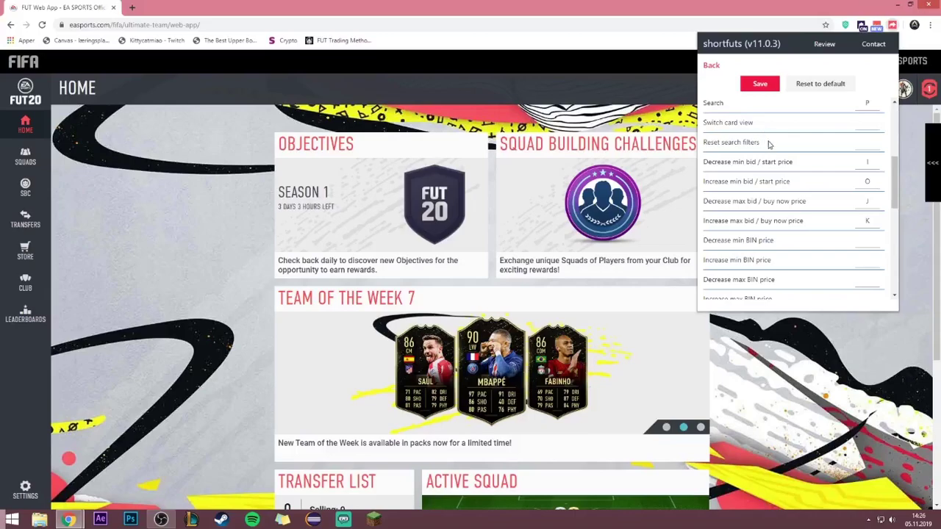
pyautogui.scroll(-2, 780, 151)
pyautogui.scroll(-3, 785, 155)
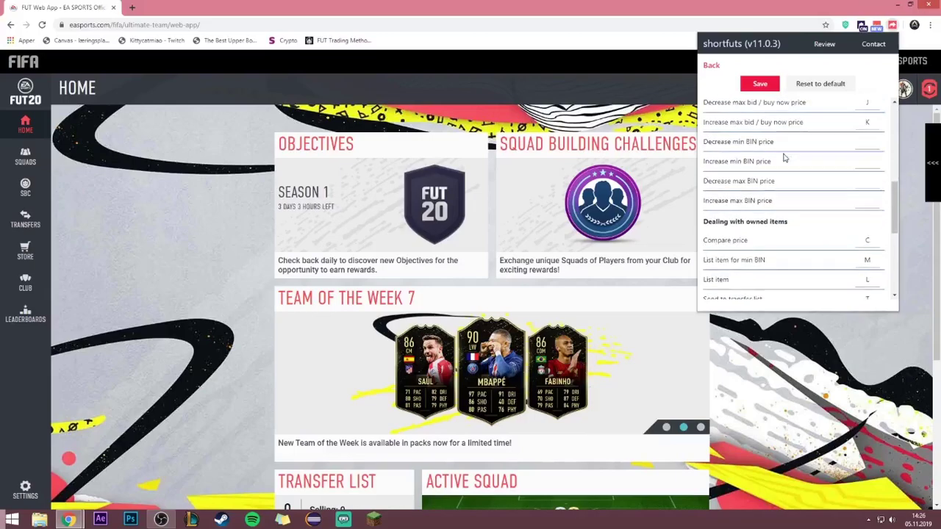
pyautogui.scroll(-3, 784, 158)
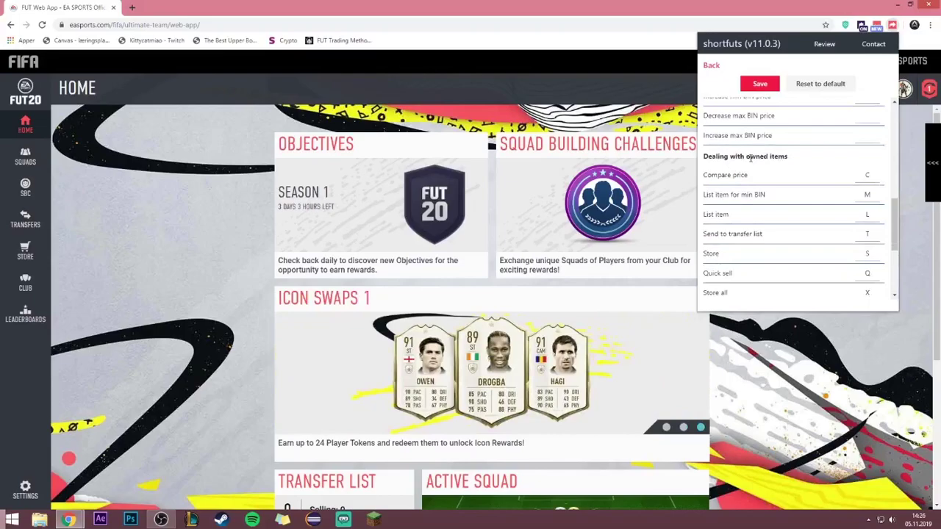
pyautogui.scroll(-1, 760, 157)
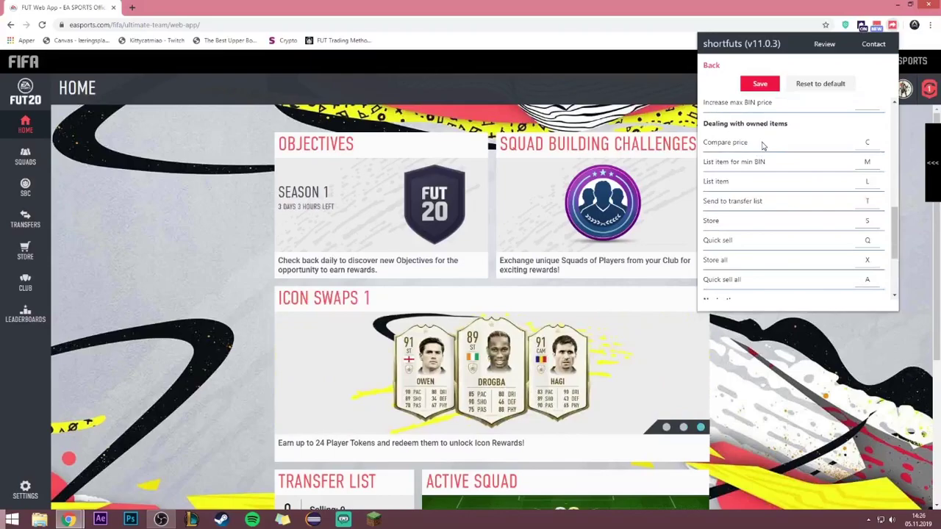
pyautogui.scroll(-1, 762, 146)
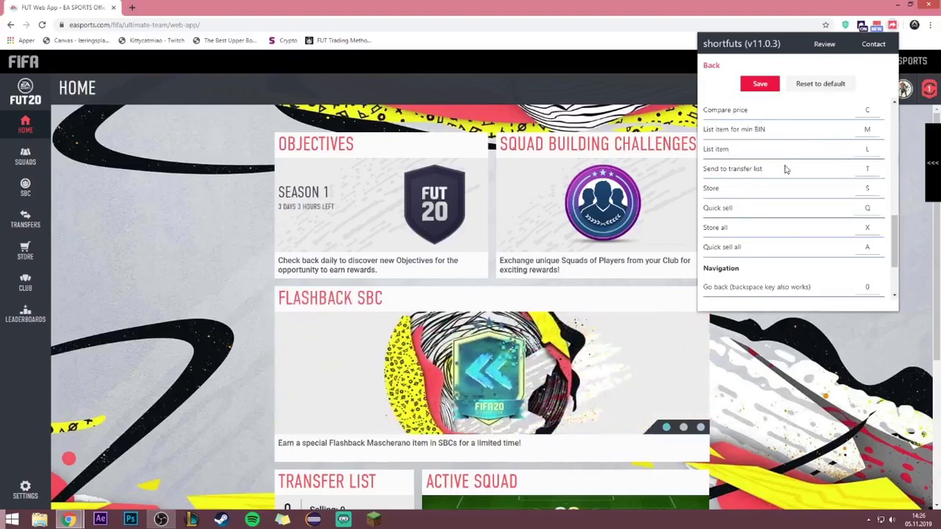
pyautogui.click(872, 167)
pyautogui.click(869, 185)
pyautogui.press('s')
pyautogui.scroll(-1, 878, 211)
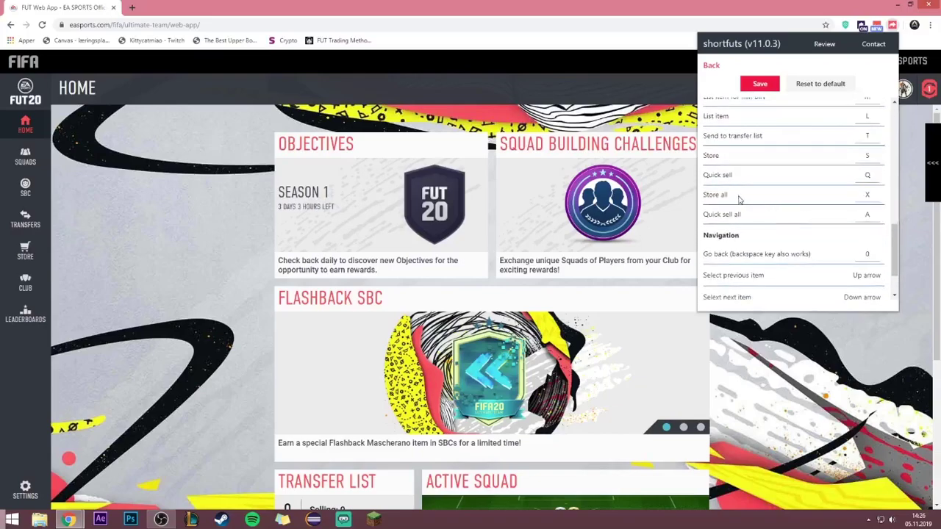
pyautogui.scroll(-1, 859, 202)
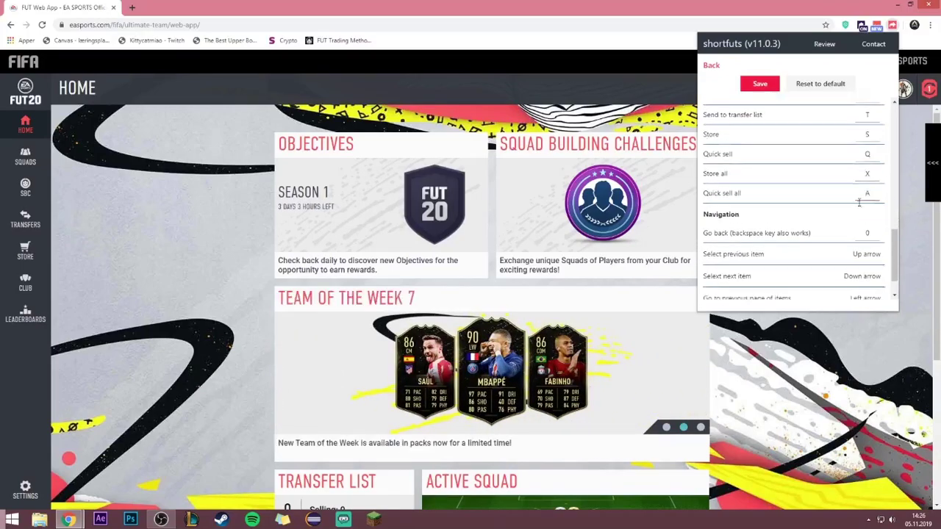
pyautogui.scroll(-1, 859, 203)
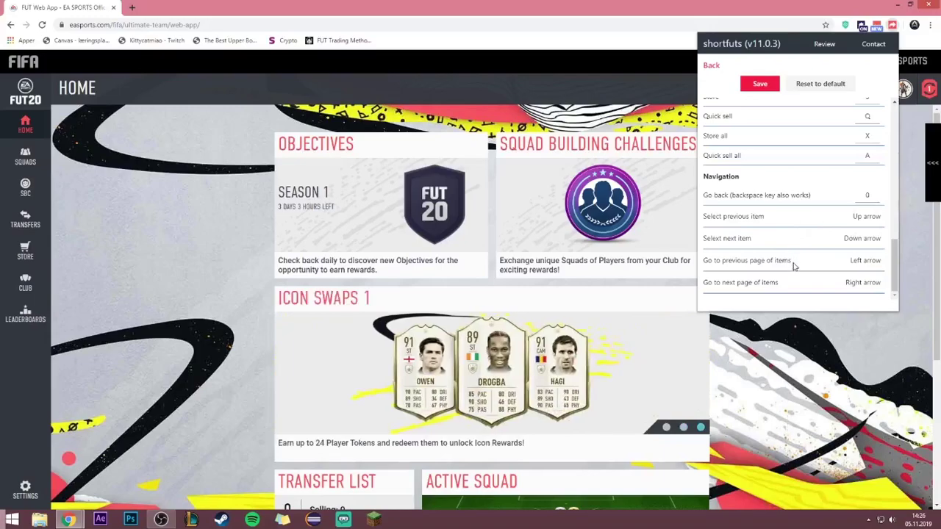
pyautogui.scroll(10, 814, 207)
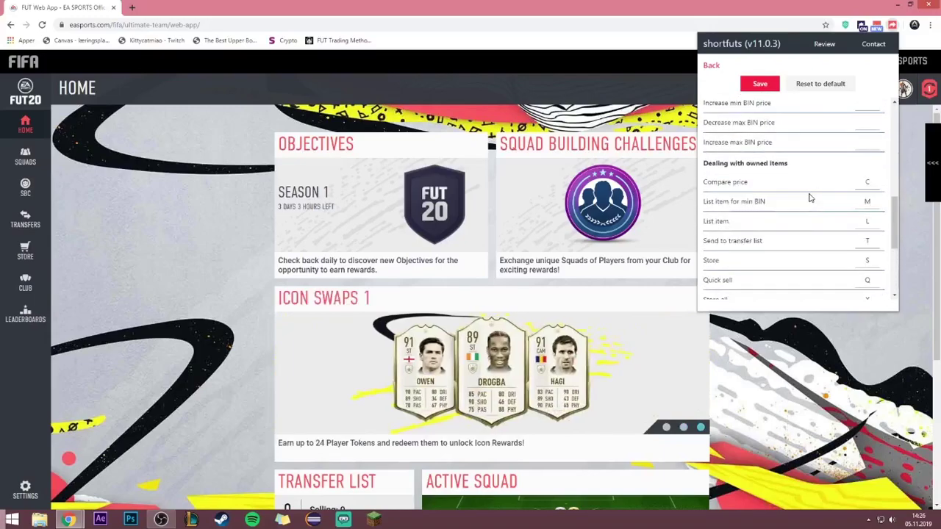
pyautogui.click(710, 67)
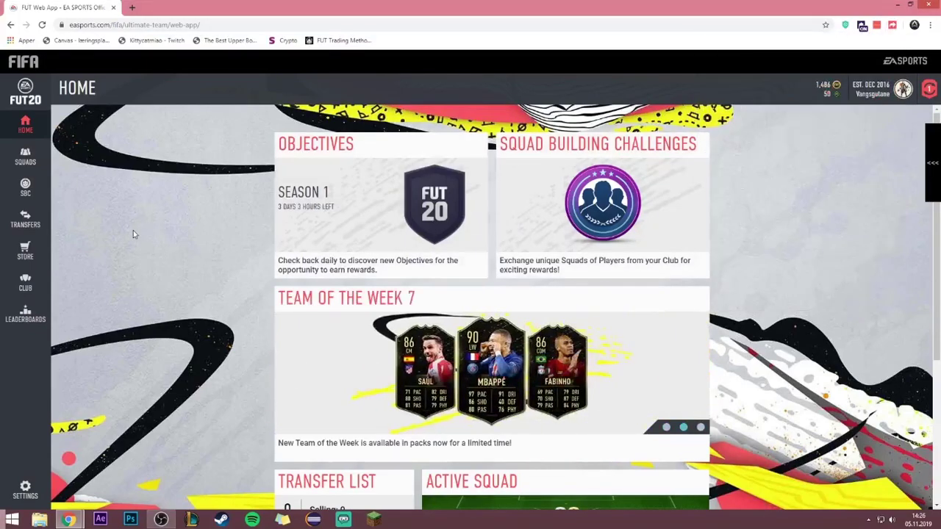
# Buy a bronze pack from the Store with B and send three players to the club
pyautogui.click(32, 246)
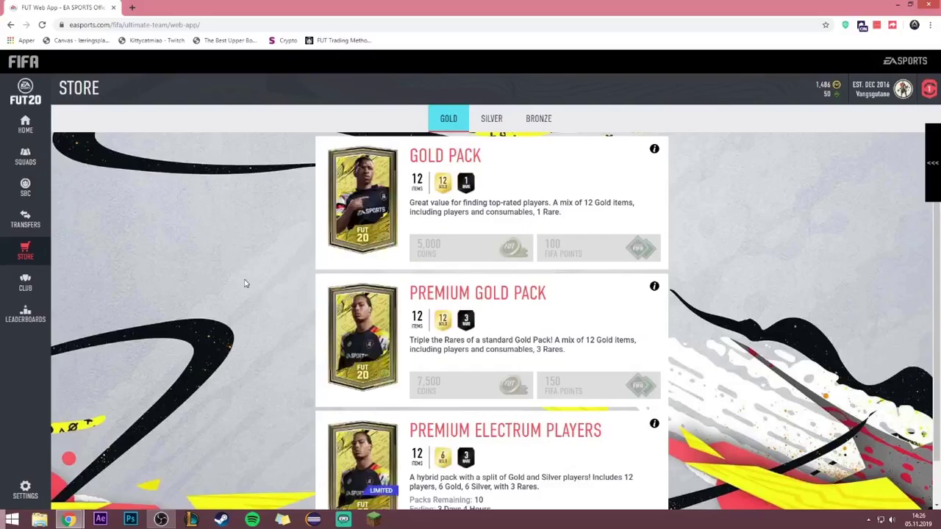
pyautogui.press('b')
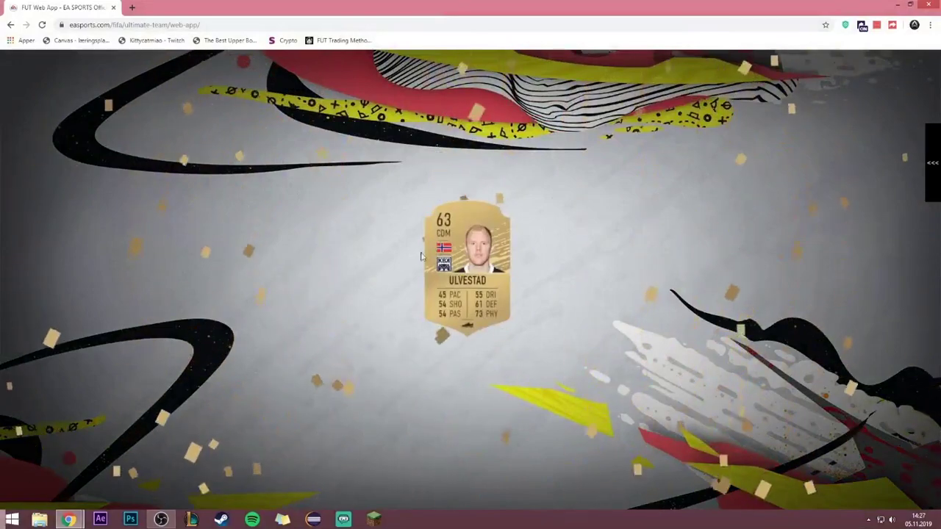
pyautogui.press('c')
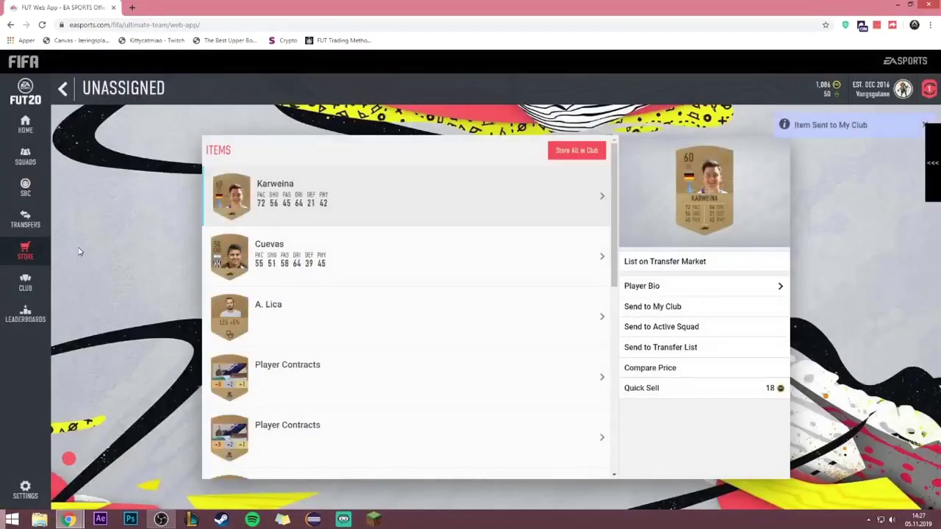
pyautogui.press('c')
pyautogui.press('c')
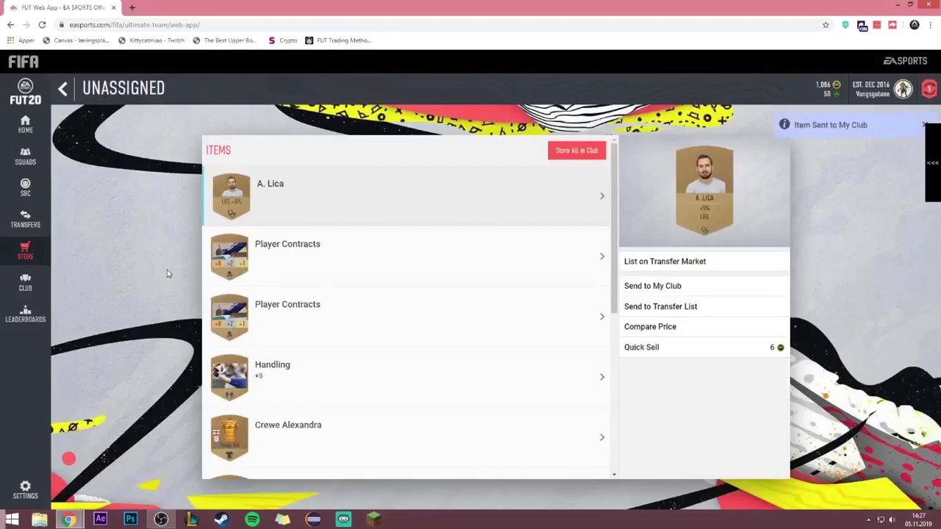
pyautogui.press('c')
# Quick-sell the next pack items with Q, including the player contracts and Trapani
pyautogui.press('q')
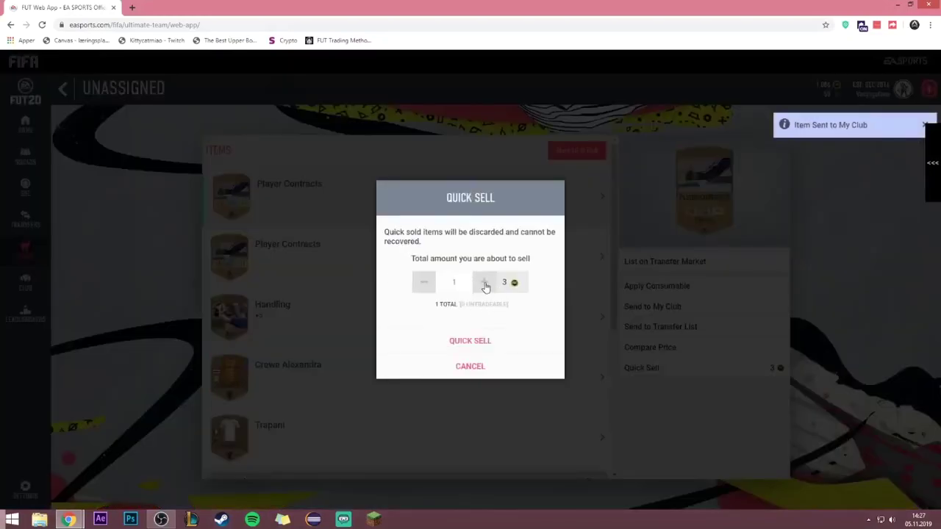
pyautogui.click(471, 340)
pyautogui.press('q')
pyautogui.click(465, 338)
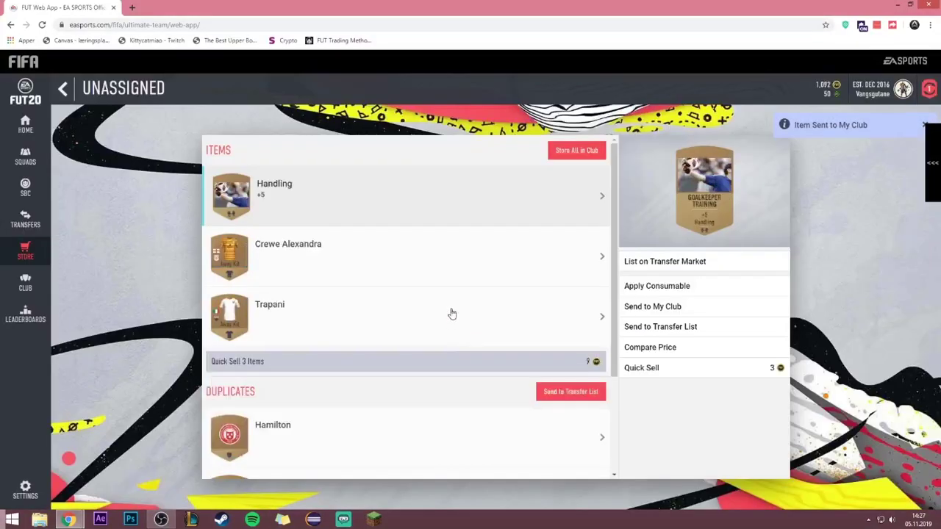
pyautogui.press('q')
pyautogui.click(457, 341)
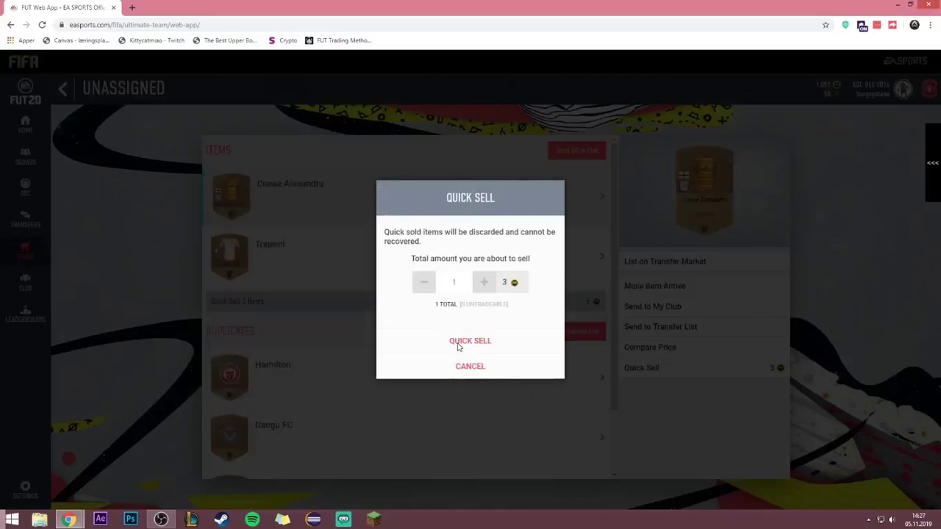
pyautogui.press('q')
pyautogui.click(464, 316)
# Quick-sell the remaining duplicates until the unassigned items page is empty
pyautogui.press('q')
pyautogui.click(454, 315)
pyautogui.press('q')
pyautogui.click(469, 317)
pyautogui.press('q')
pyautogui.click(467, 314)
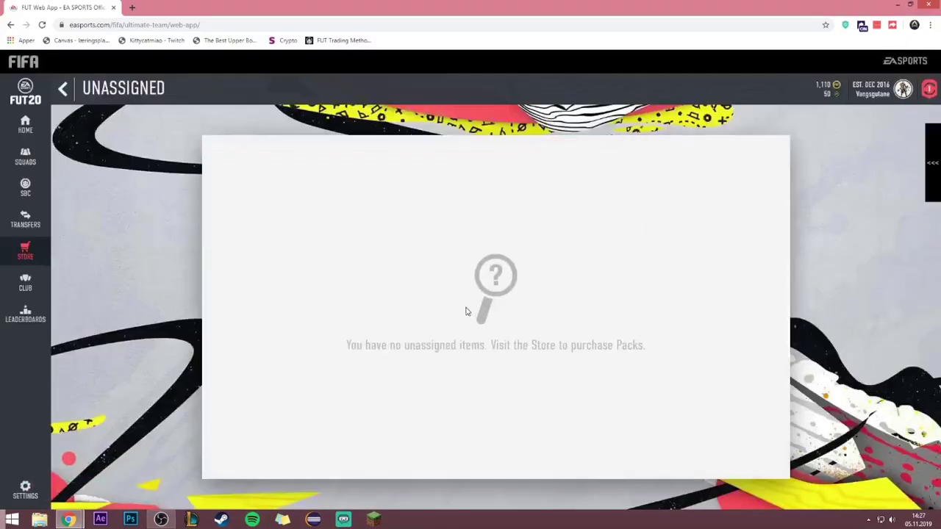
pyautogui.click(37, 252)
# Search the transfer market, buy Russell with B for 200 coins, and send him to the Transfer List
pyautogui.click(27, 220)
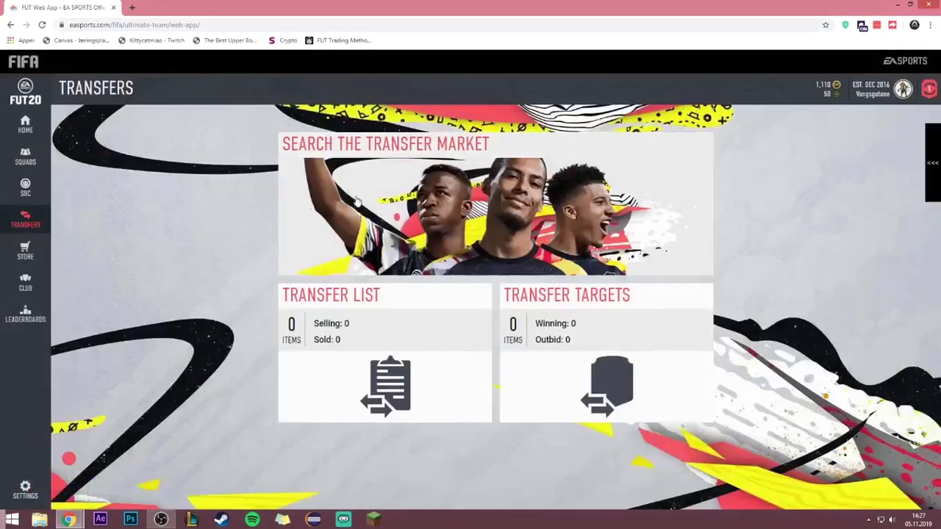
pyautogui.click(404, 189)
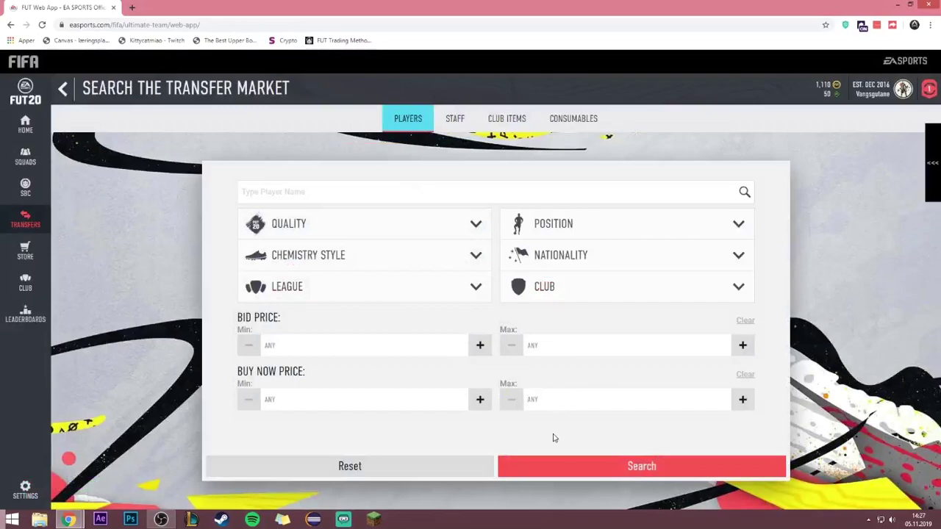
pyautogui.click(595, 467)
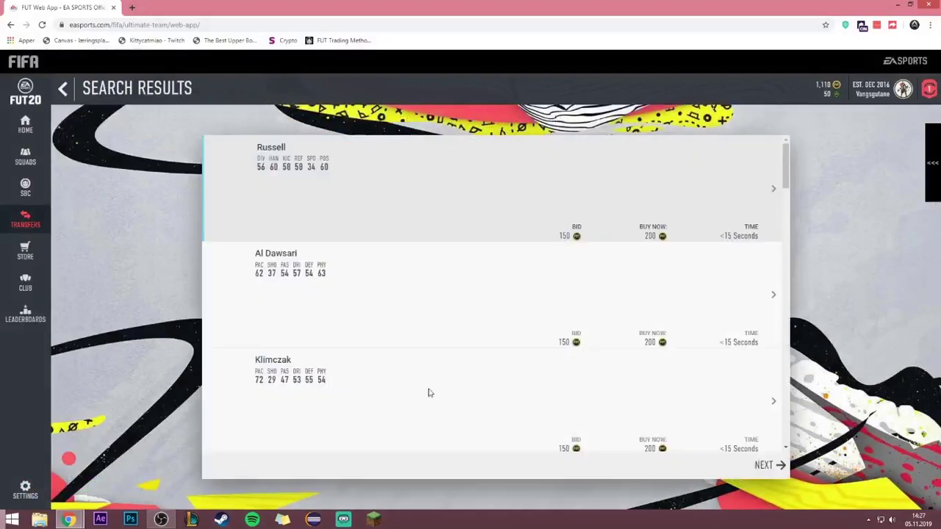
pyautogui.press('b')
pyautogui.press('Return')
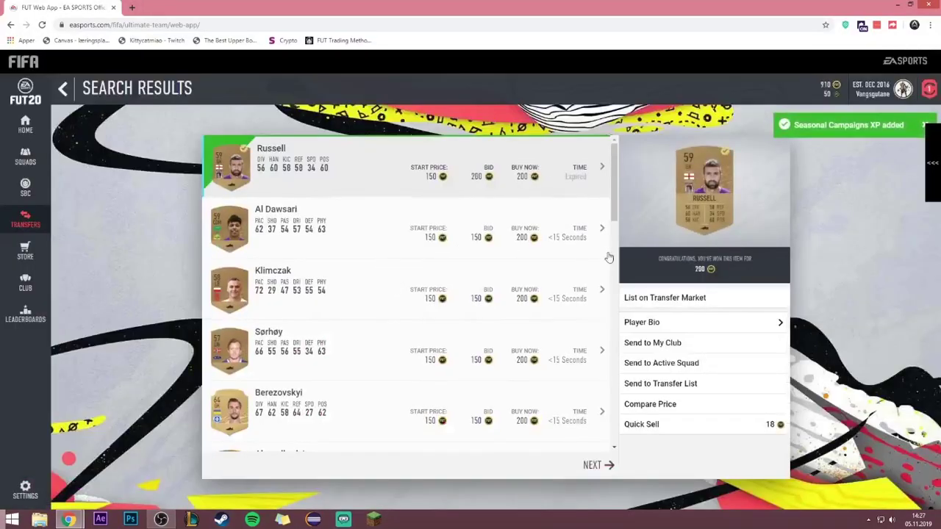
pyautogui.click(699, 349)
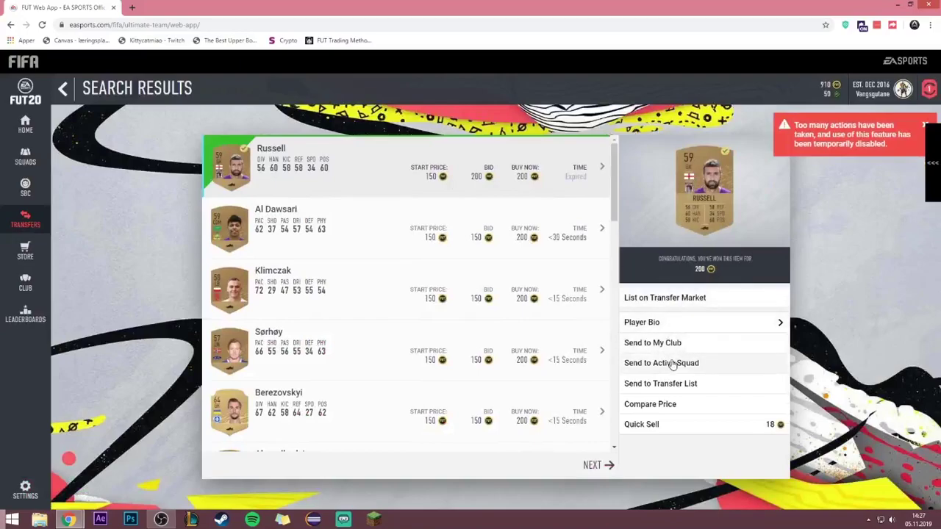
pyautogui.click(684, 391)
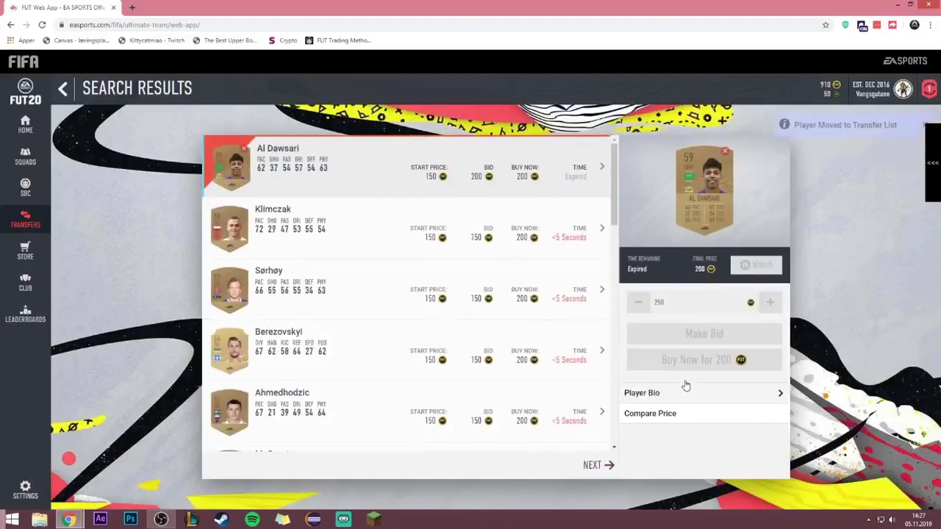